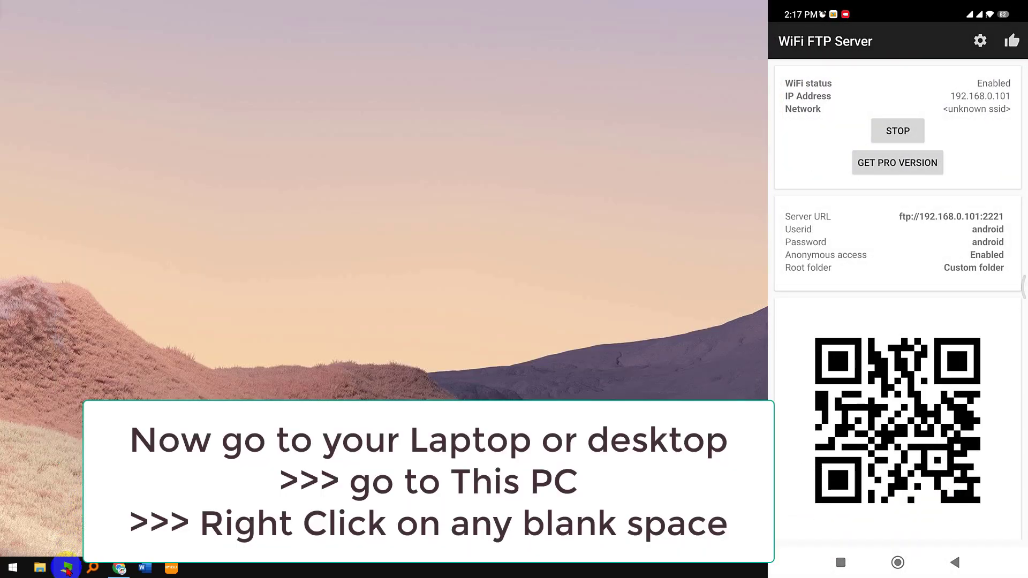
- Open This PC in File Explorer from the taskbar
click(67, 568)
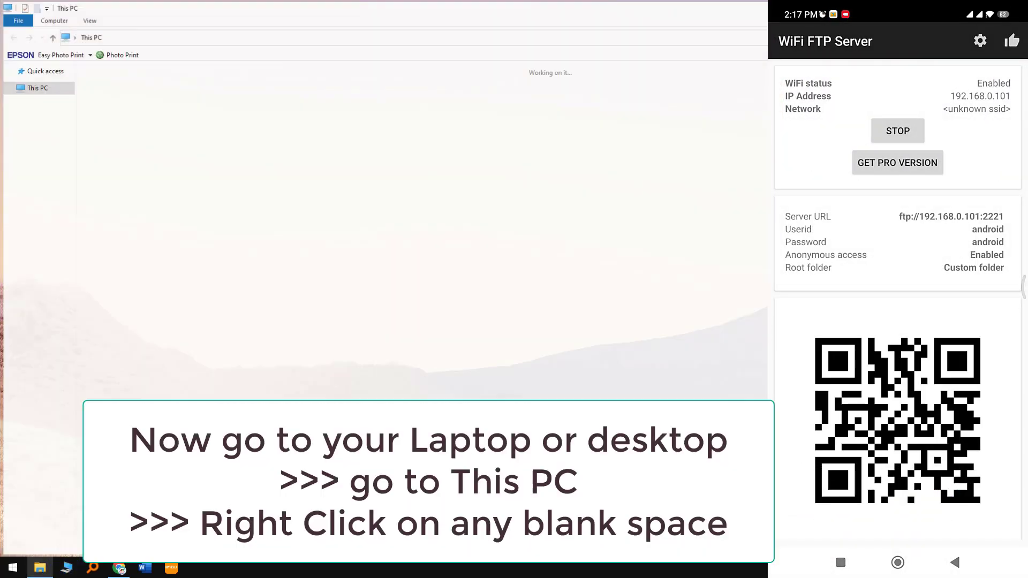
- Start the Add Network Location wizard from This PC and choose a custom network location
right_click(443, 269)
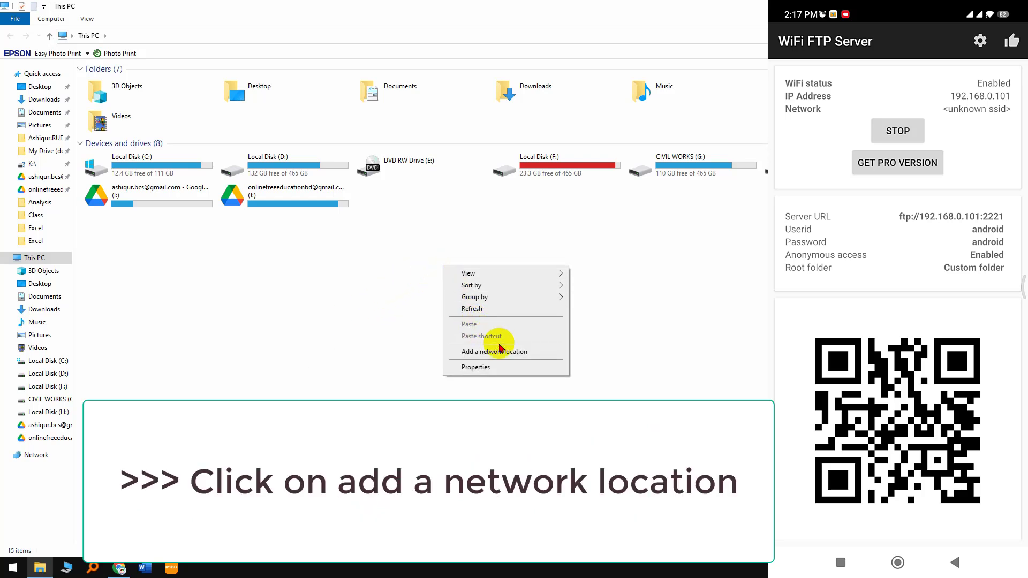
click(535, 354)
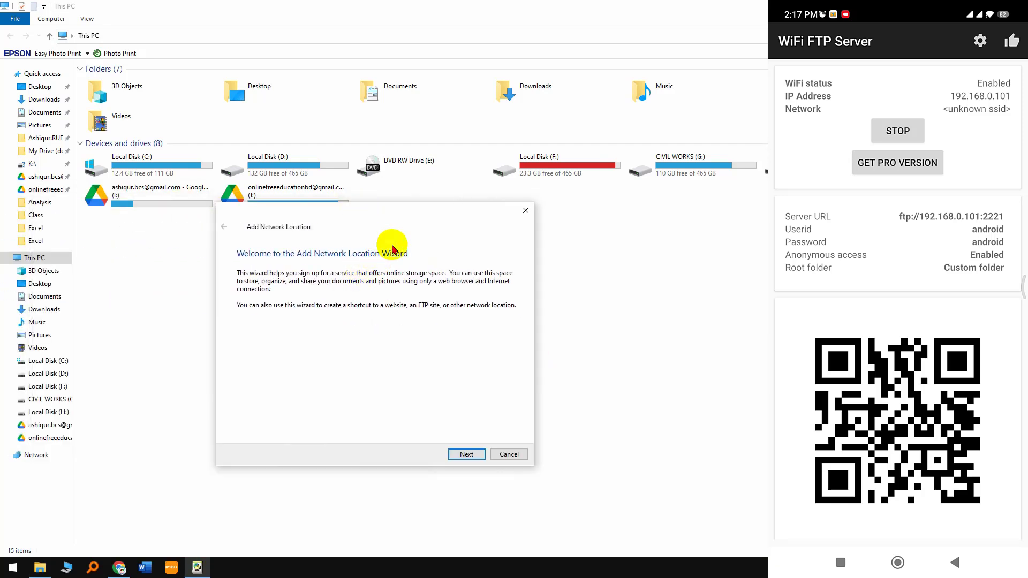
click(467, 456)
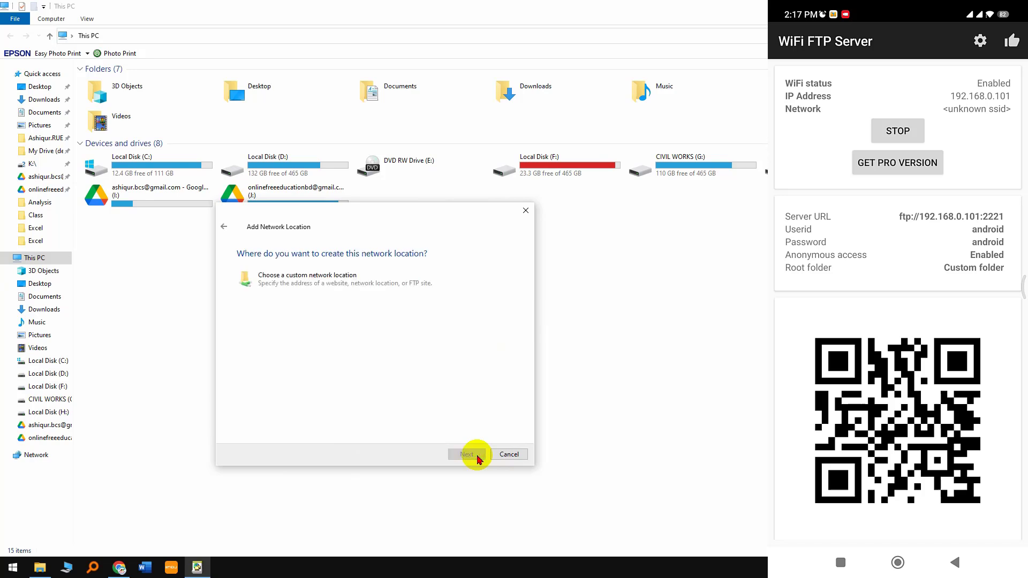
click(317, 291)
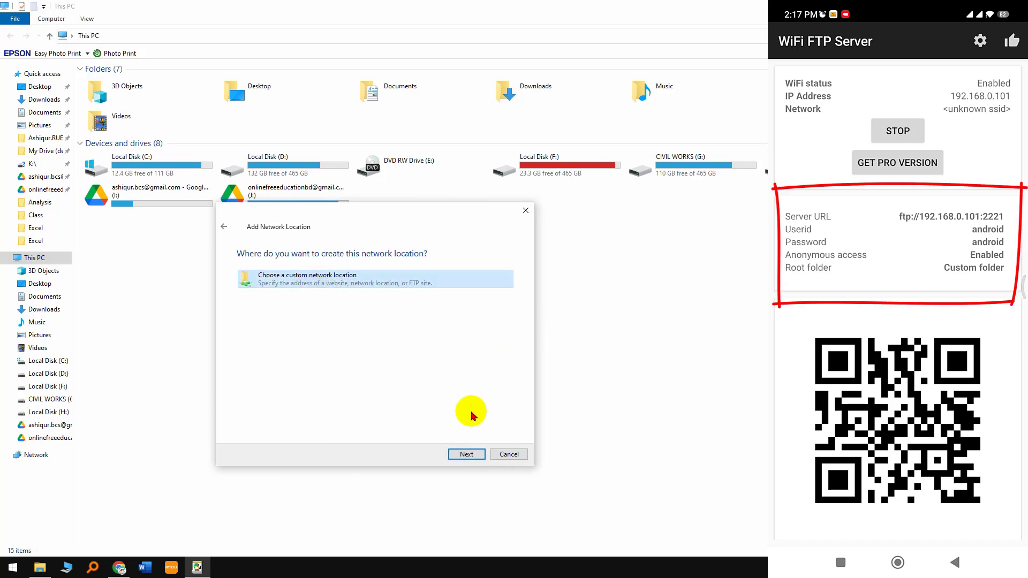
click(468, 455)
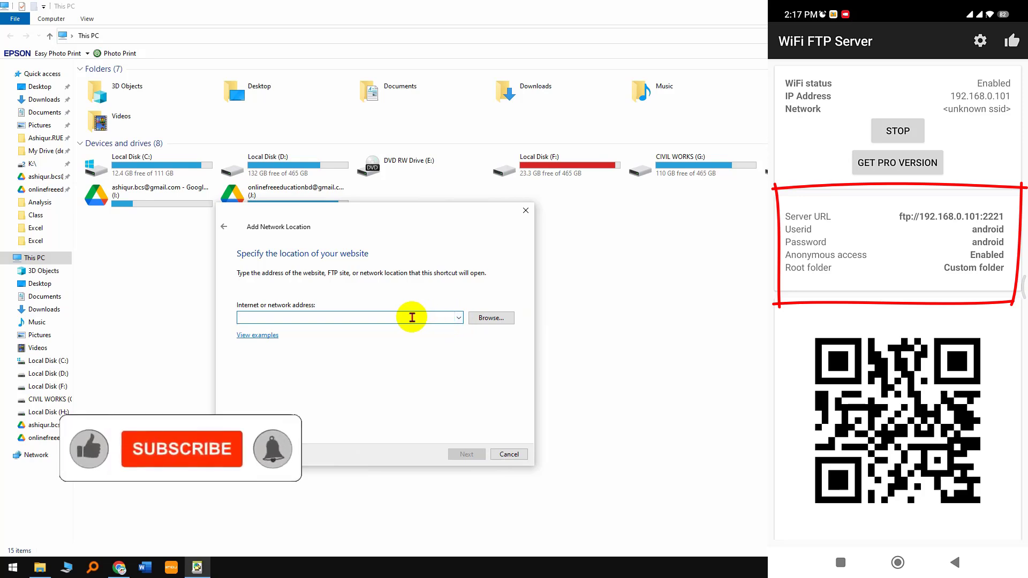
text(ftp)
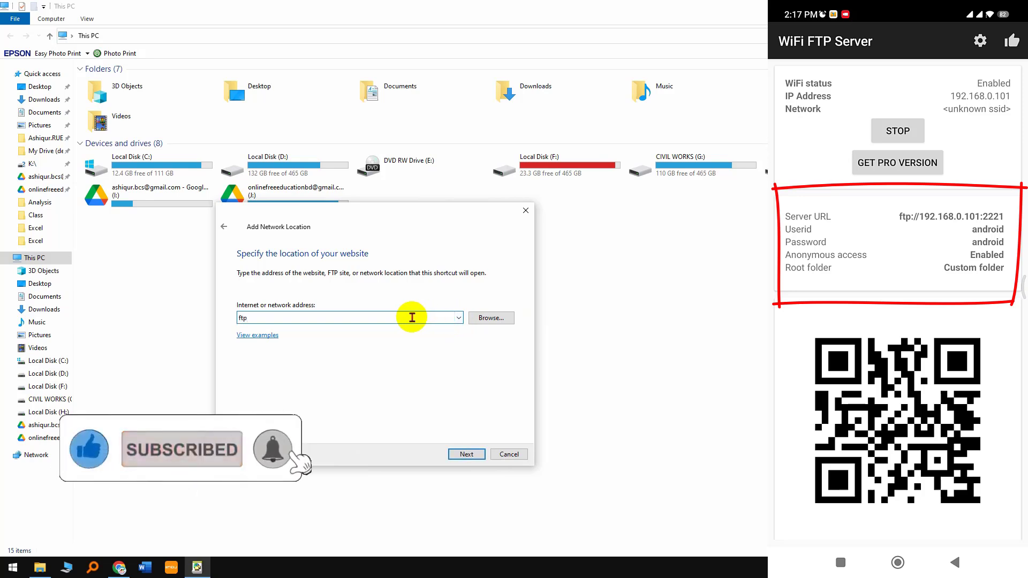
text(://192.168.0.101:2221)
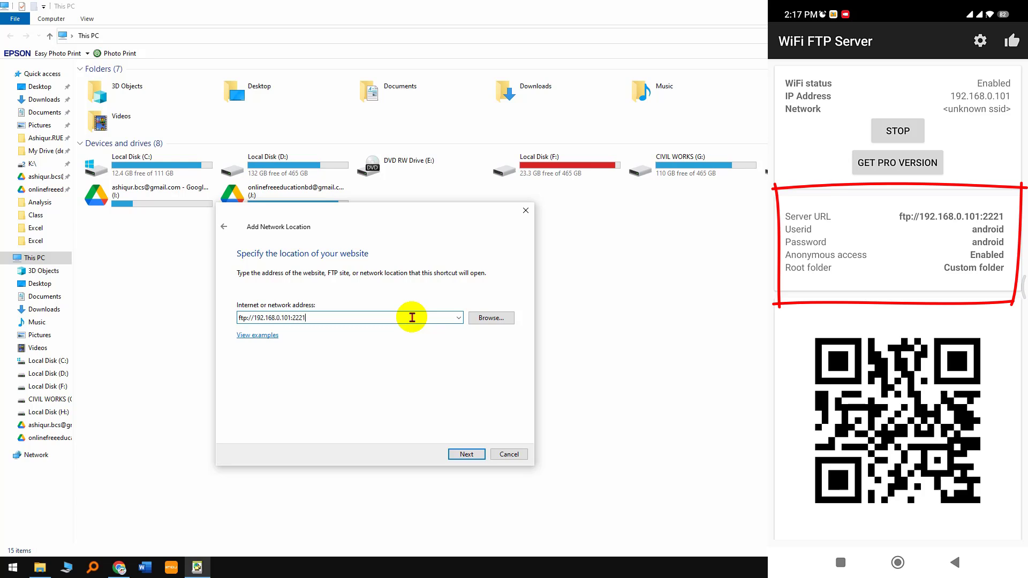
- Add ftp://192.168.0.101:2221 as location '192.168.0.101', logging on with user name android
click(467, 454)
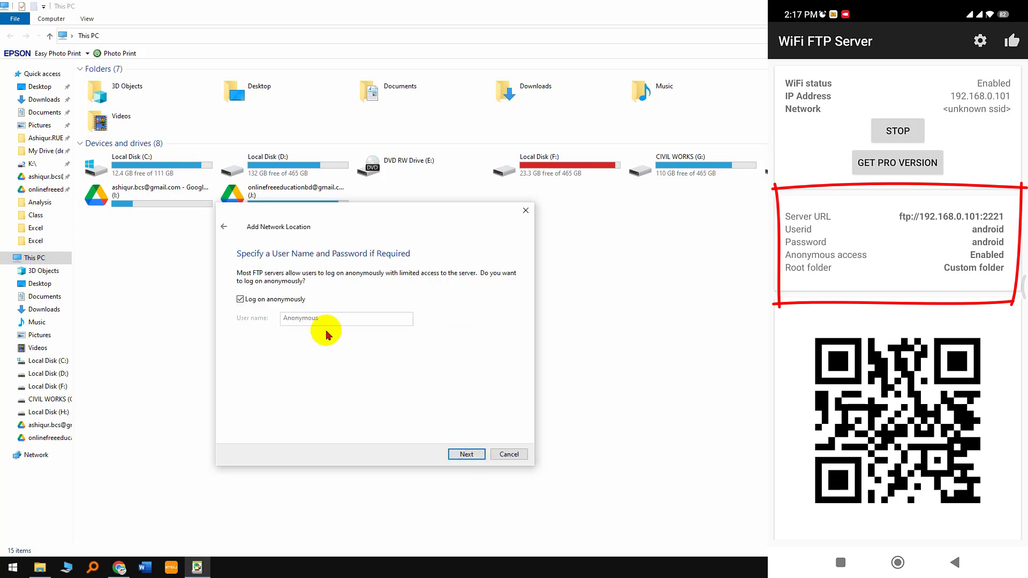
click(240, 299)
click(292, 320)
text(android)
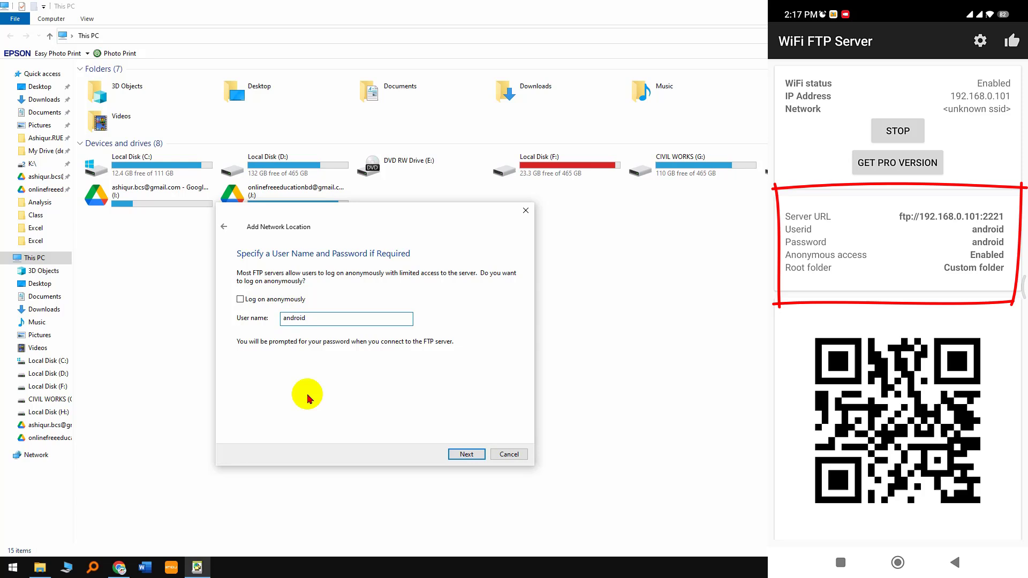
click(474, 456)
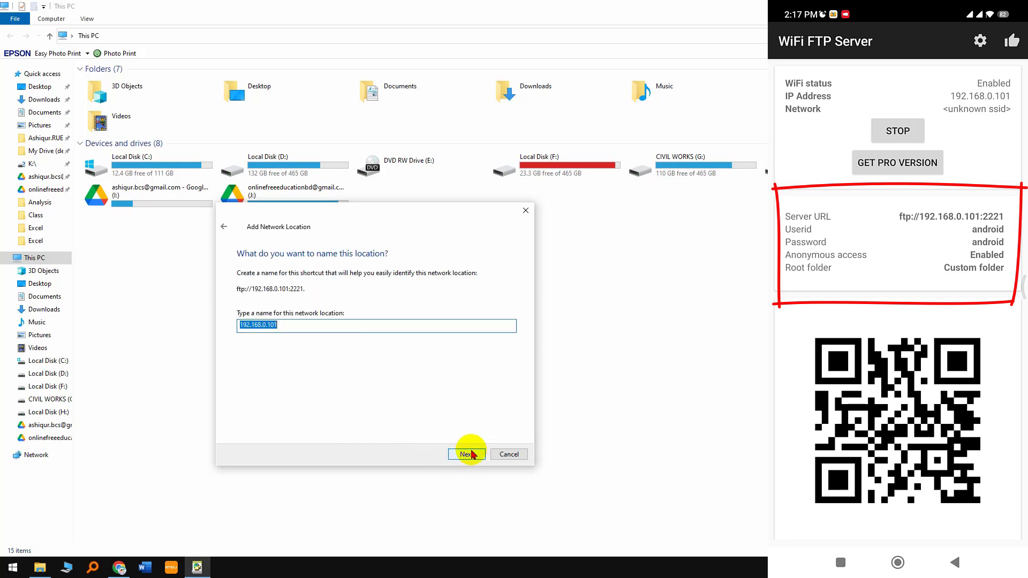
click(478, 456)
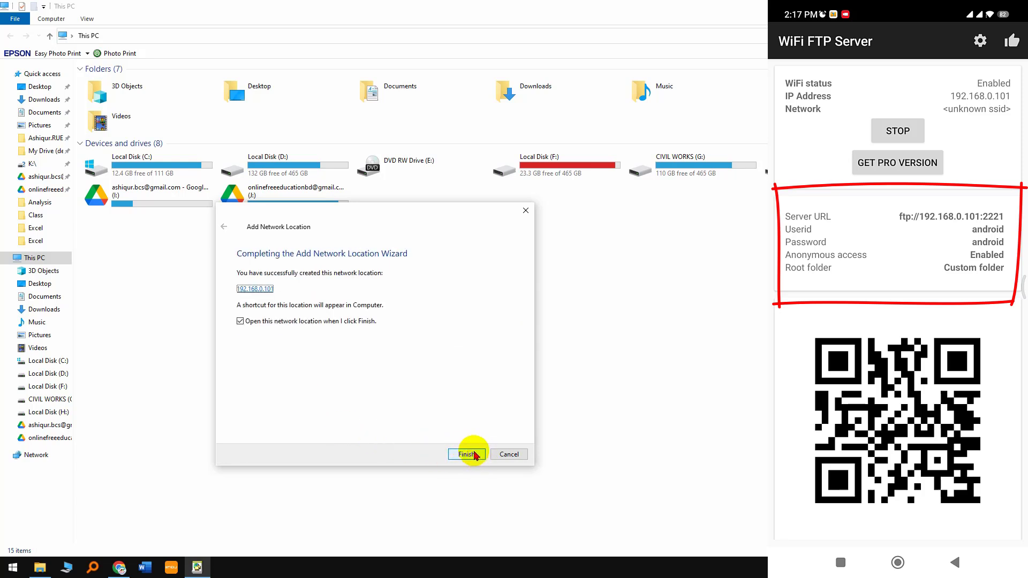
click(468, 454)
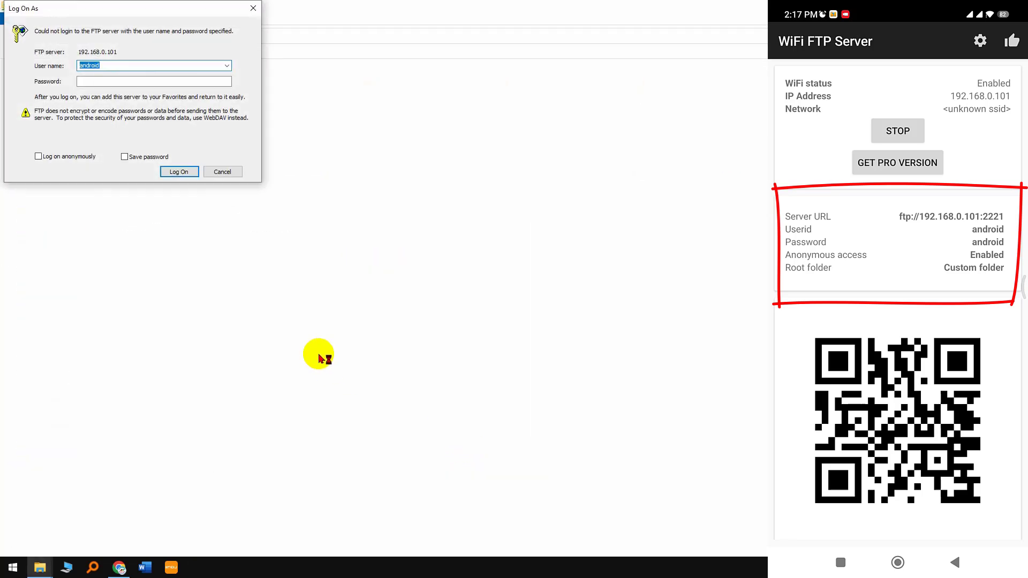
- Enter the password for user android and log on to 192.168.0.101
click(98, 81)
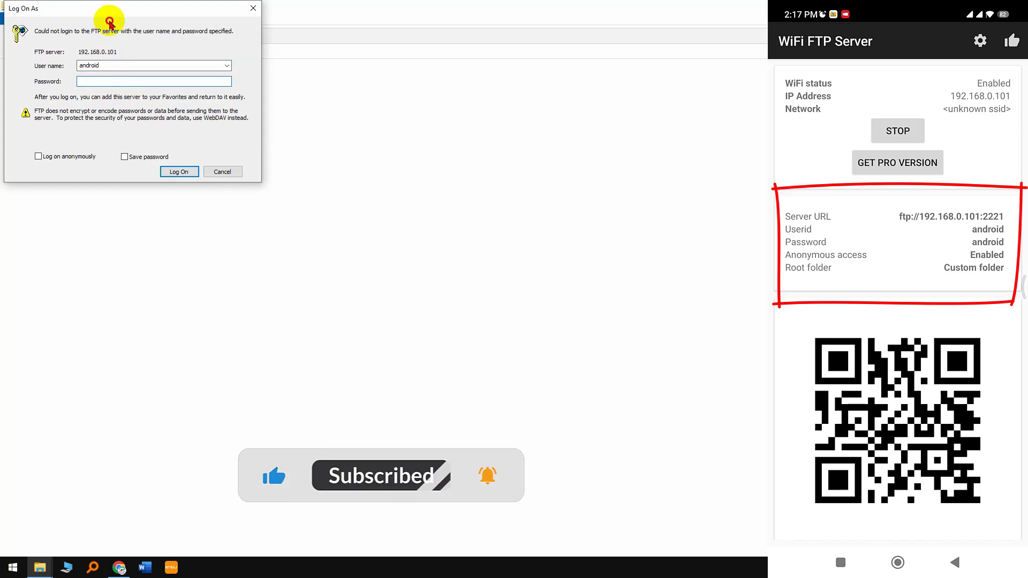
drag(112, 11, 328, 172)
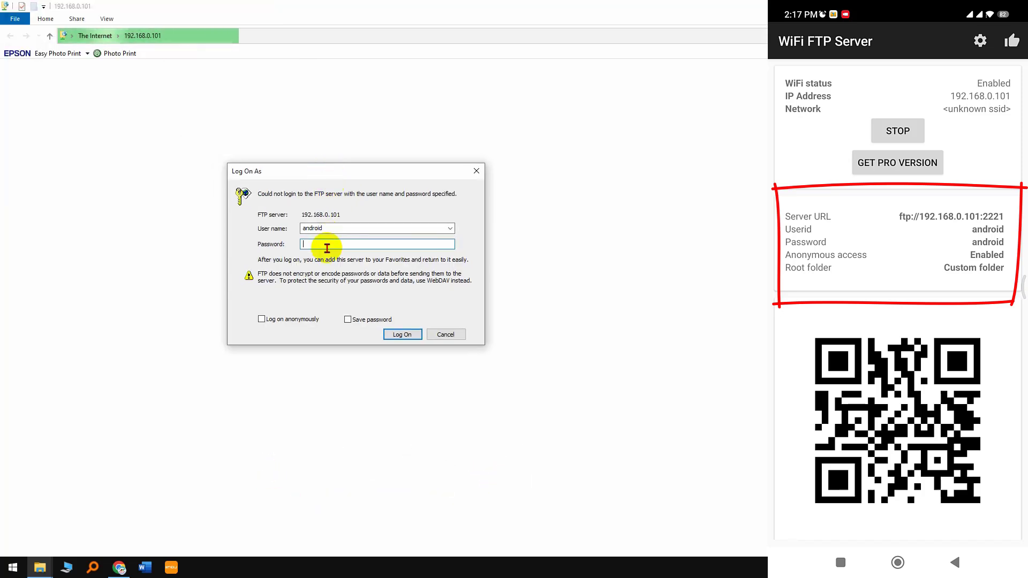
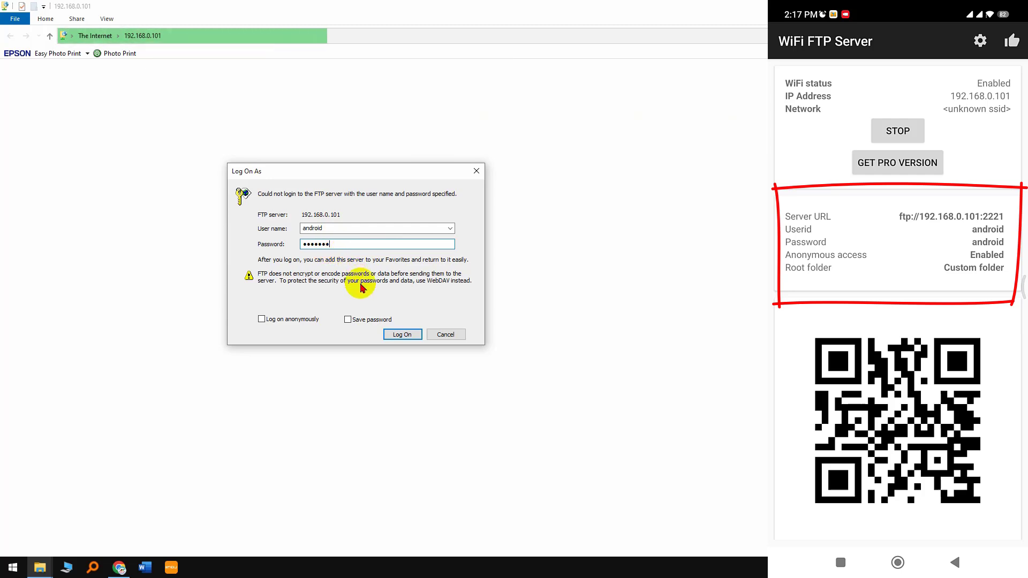
click(402, 335)
click(402, 334)
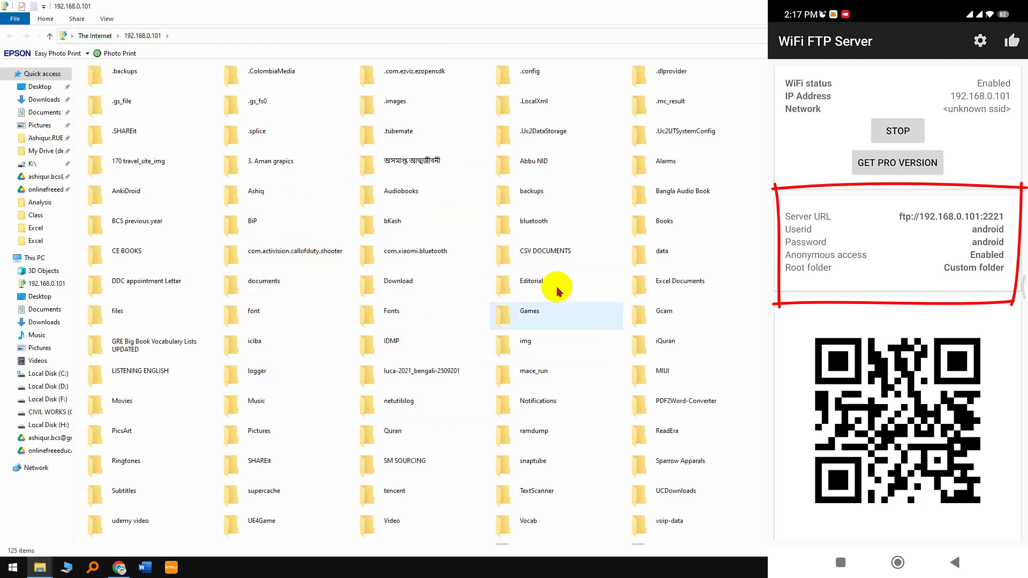
scroll(691, 374, down, 5)
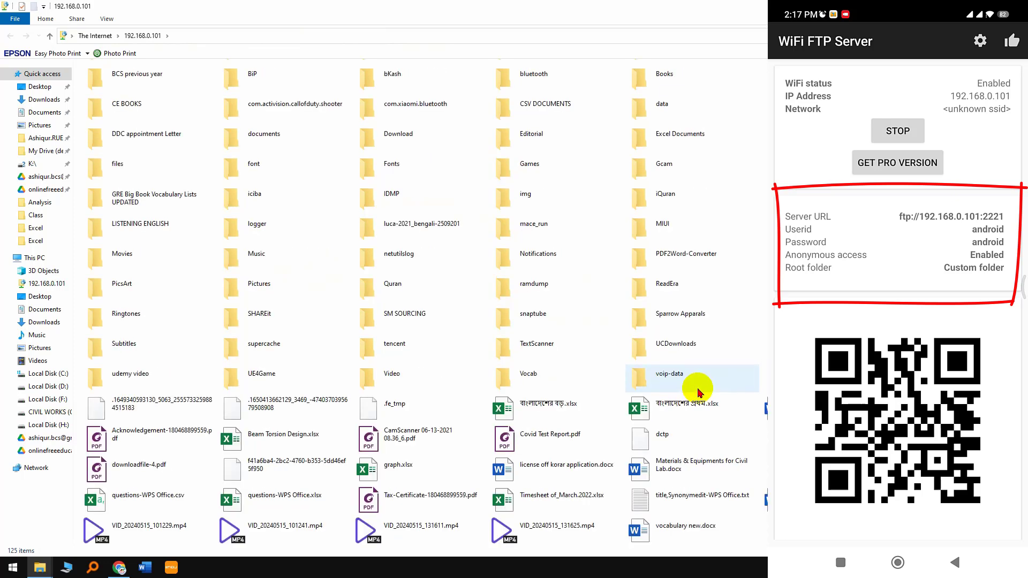
scroll(699, 371, up, 5)
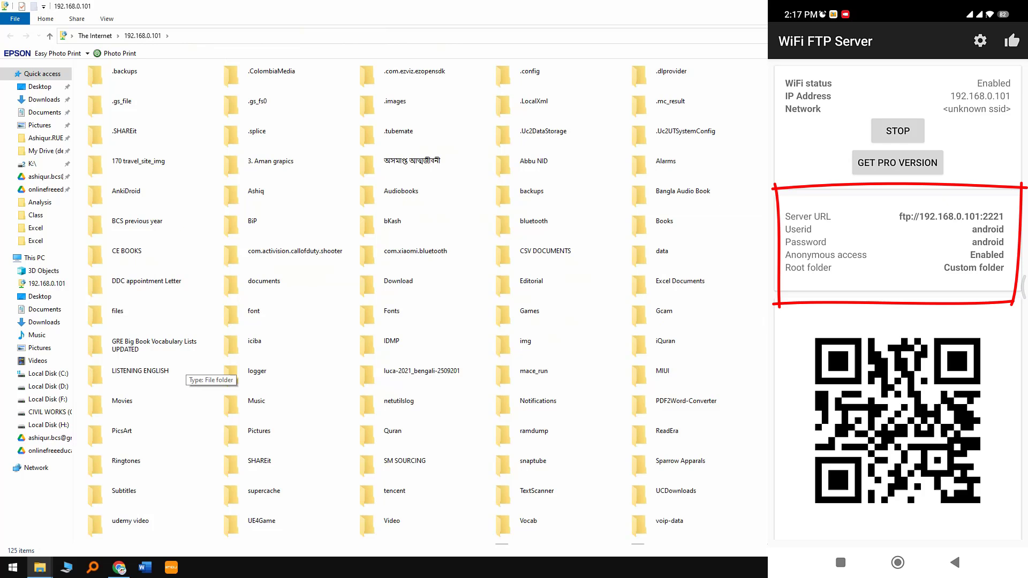
- Open the Quran folder, then its Al Quran With Bengali (BanglaTranslation) subfolder
click(434, 436)
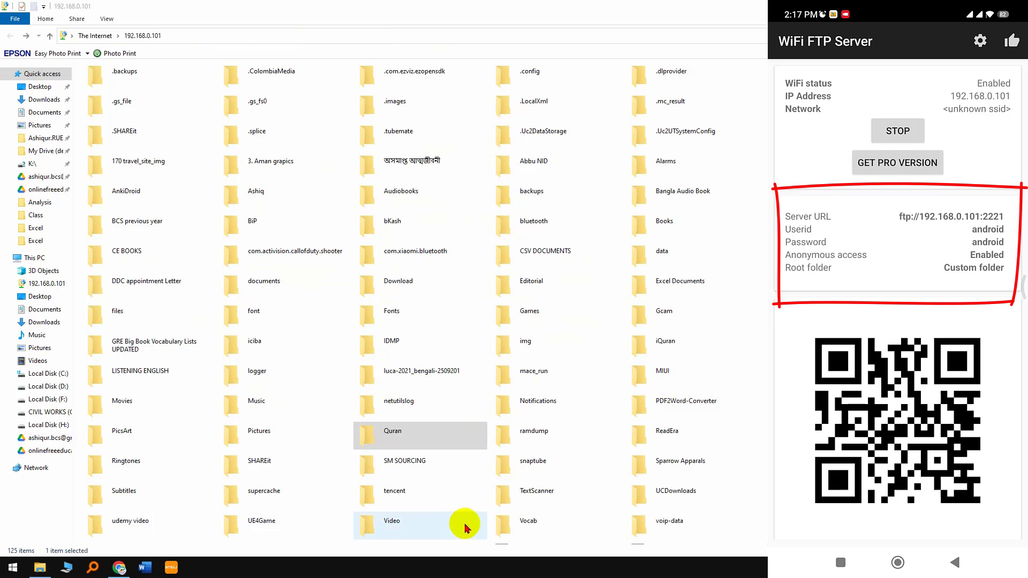
double_click(429, 434)
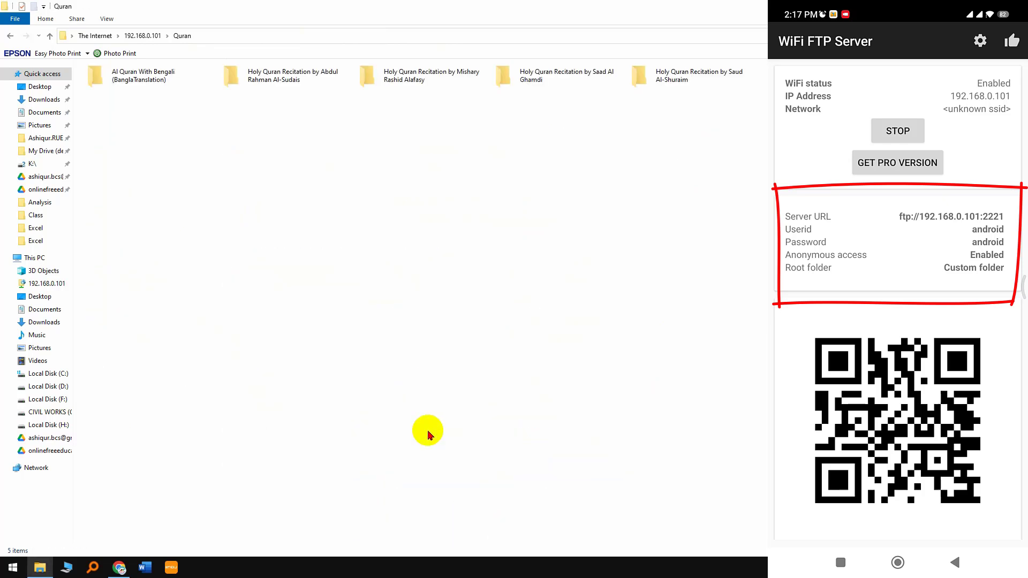
double_click(161, 80)
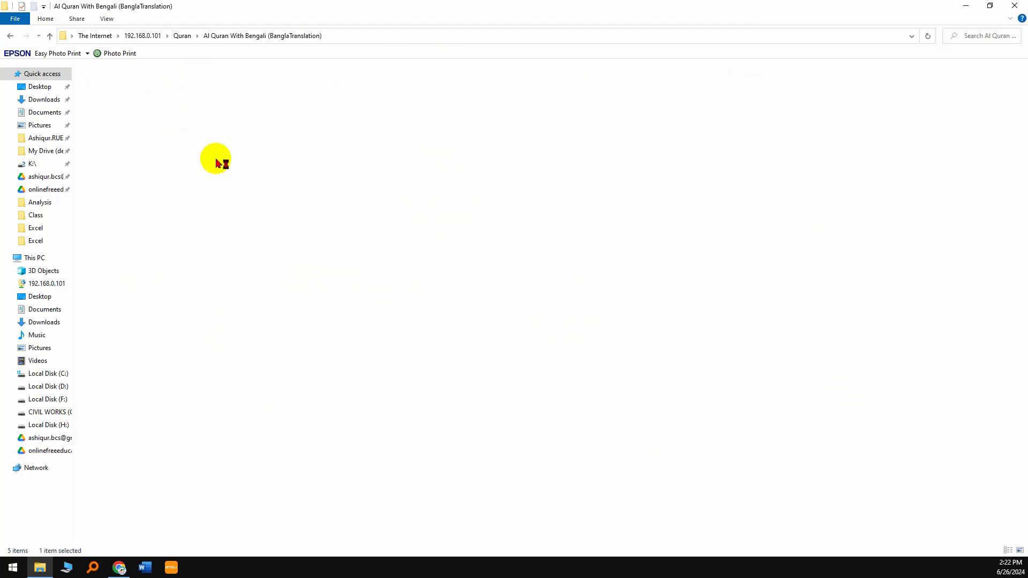